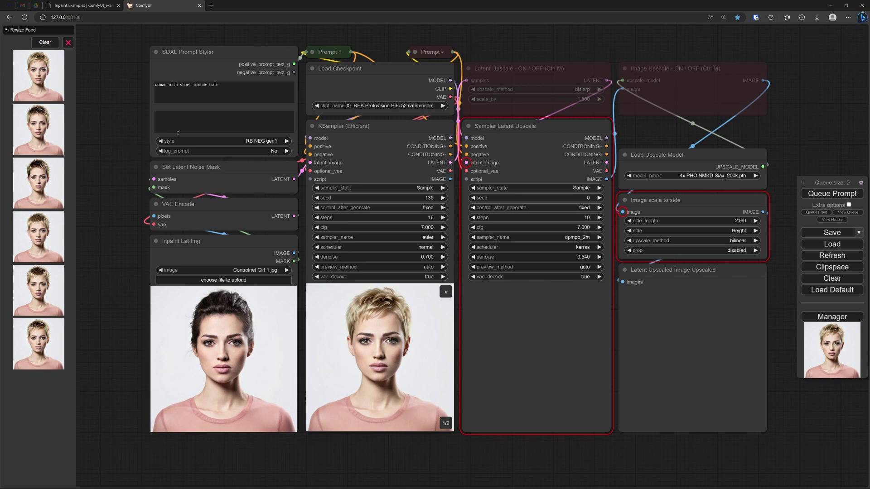
Inspect the workflow's nodes, then delete the old noise-mask, VAE Encode and inpaint image nodes.
left_click(222, 70)
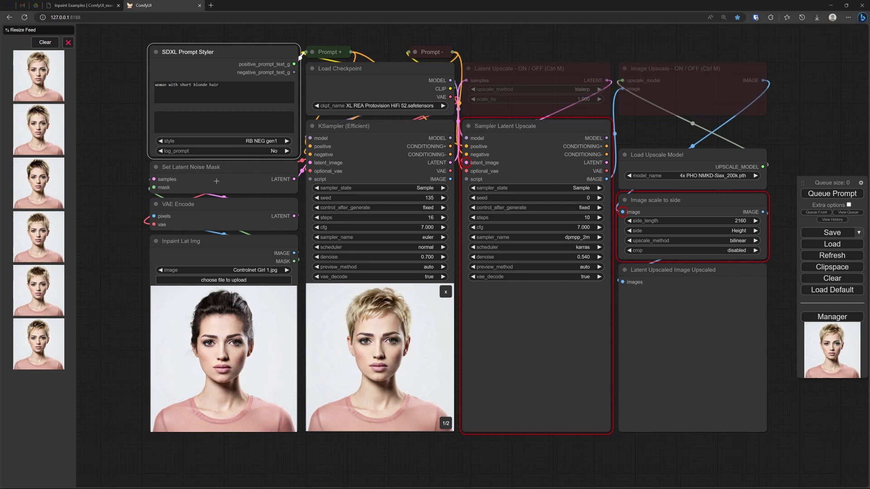
left_click_drag(213, 175, 241, 357)
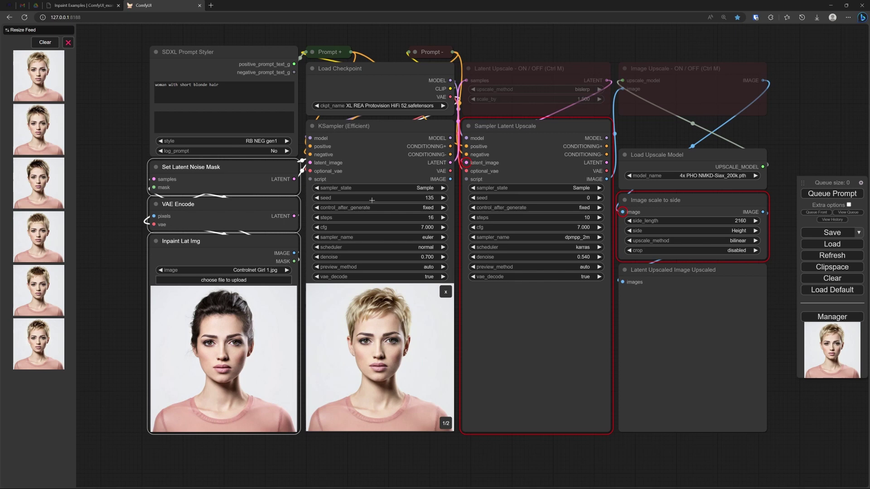
left_click(384, 97)
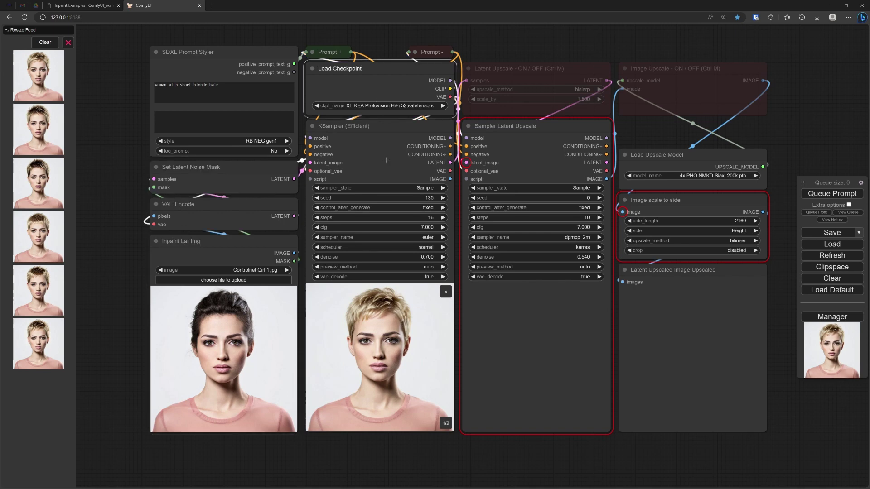
left_click(386, 160)
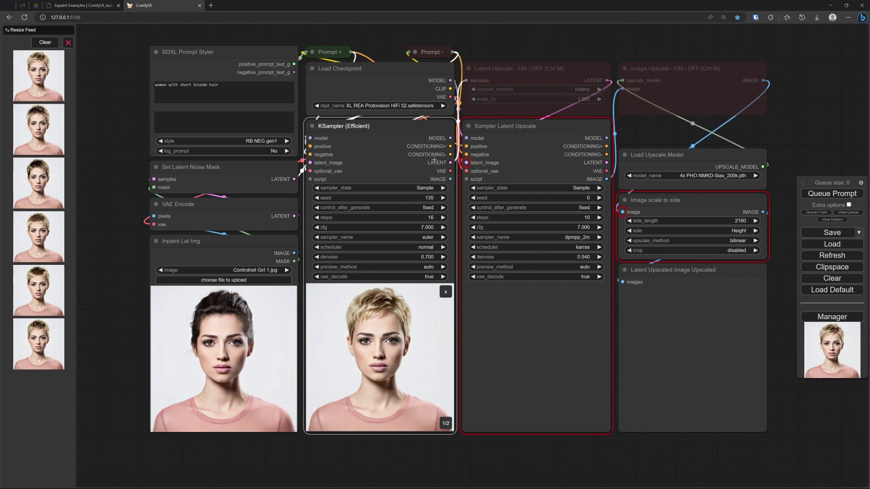
left_click(560, 94)
left_click(651, 92)
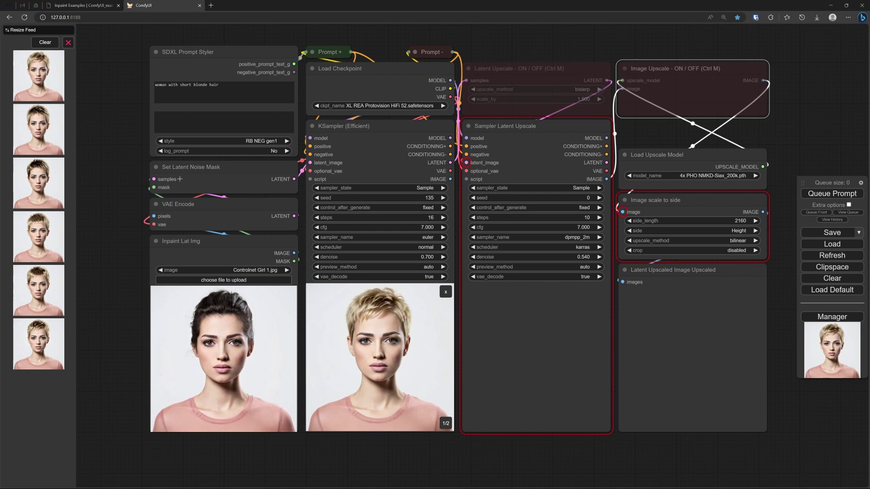
left_click_drag(180, 179, 250, 357)
key("Delete")
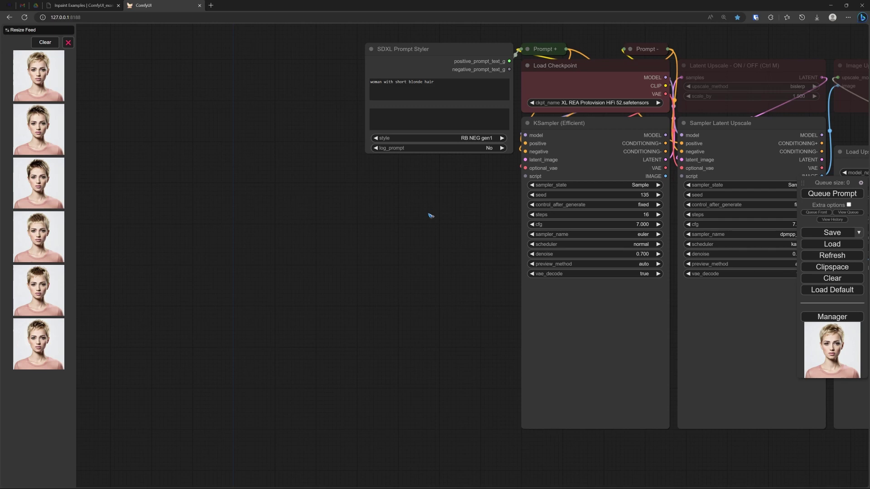
Add a Load Image node, move it down-left beside the sampler and widen it.
right_click(415, 226)
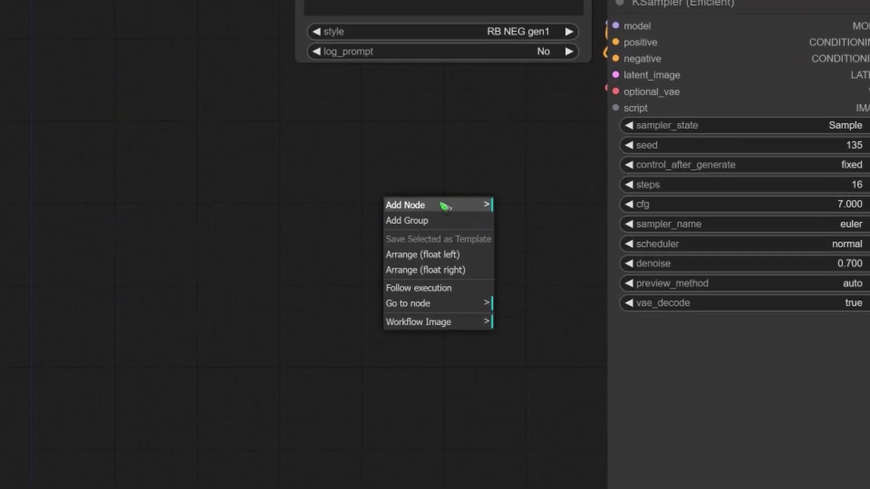
left_click(445, 206)
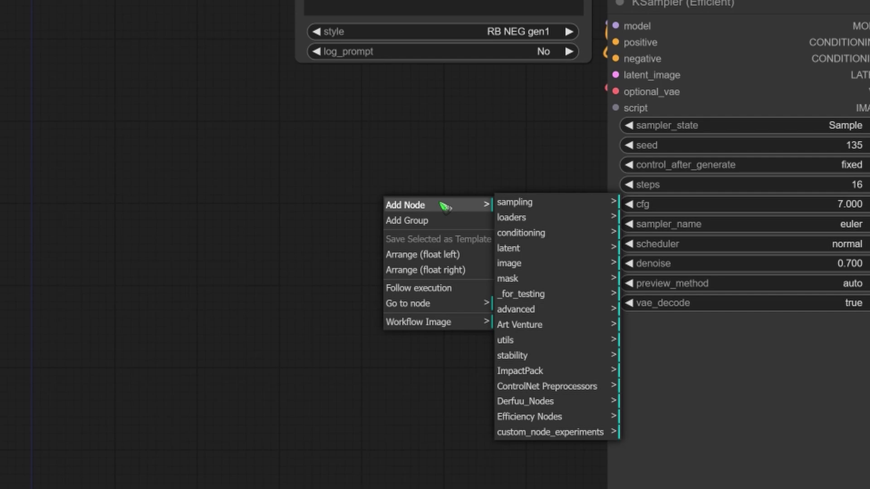
left_click(572, 264)
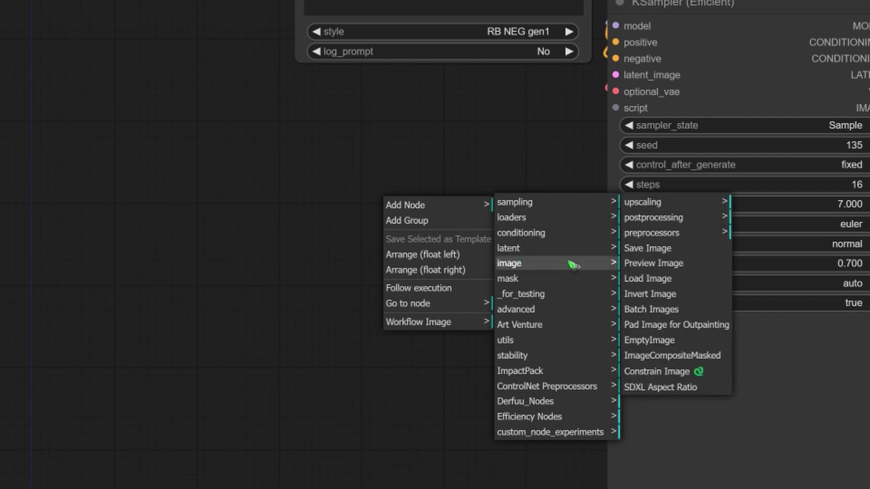
left_click(681, 280)
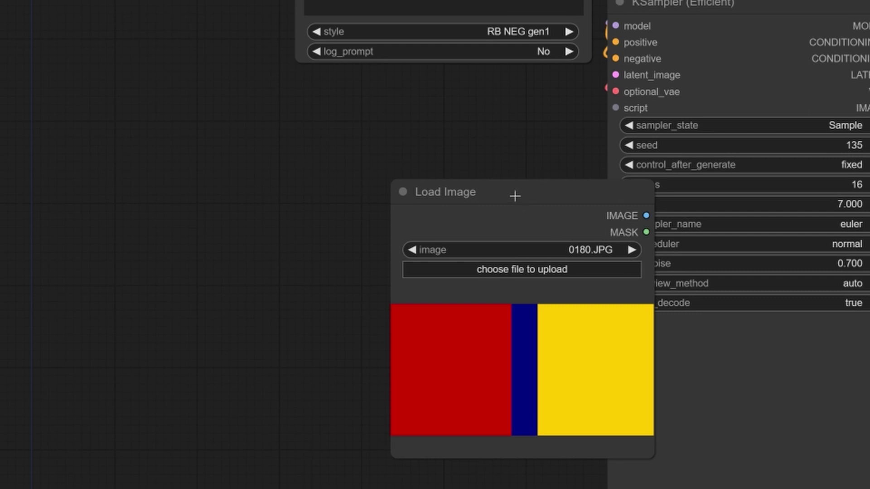
left_click_drag(514, 196, 410, 339)
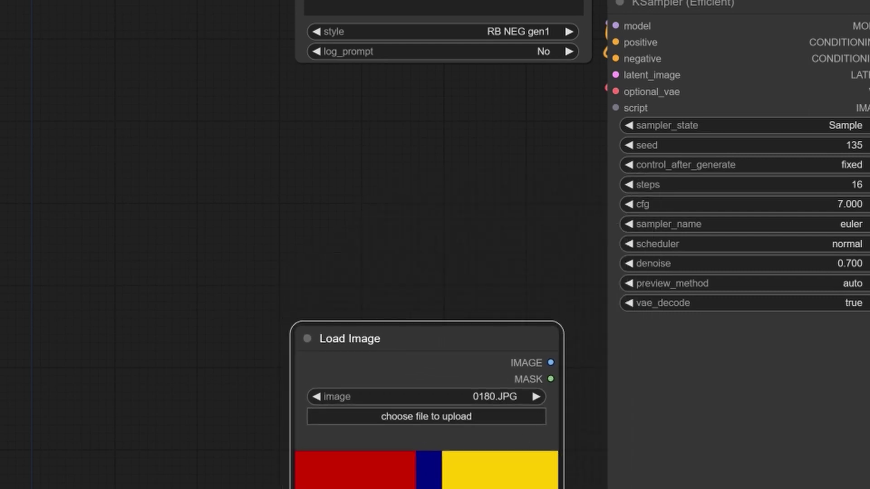
left_click_drag(563, 488, 596, 488)
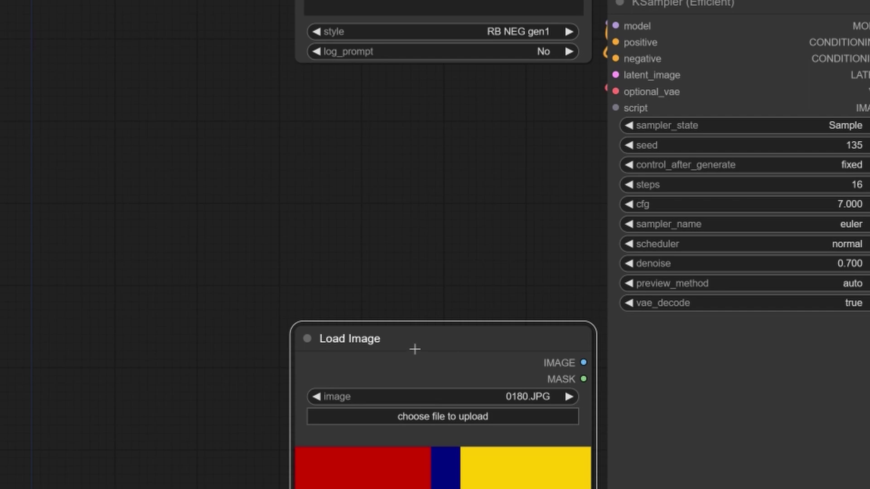
Place a VAE Encode node above Load Image, feeding its IMAGE into pixels and a VAE into vae.
right_click(402, 192)
left_click(467, 193)
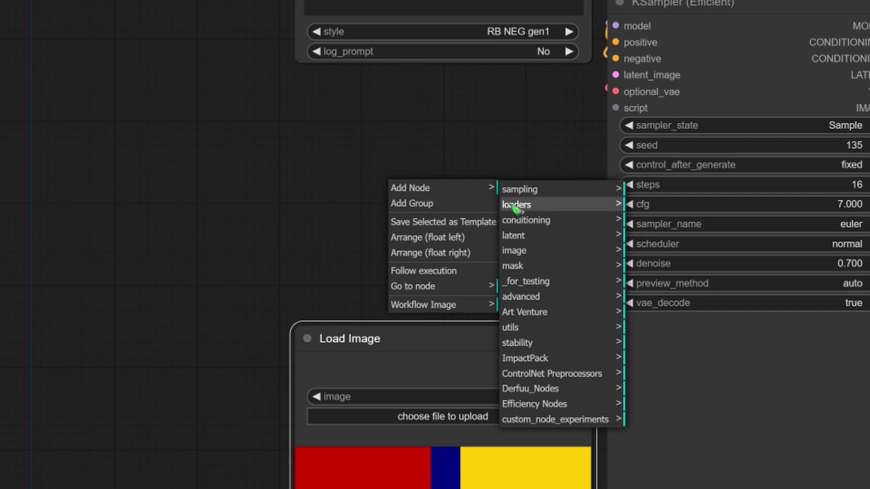
left_click(529, 237)
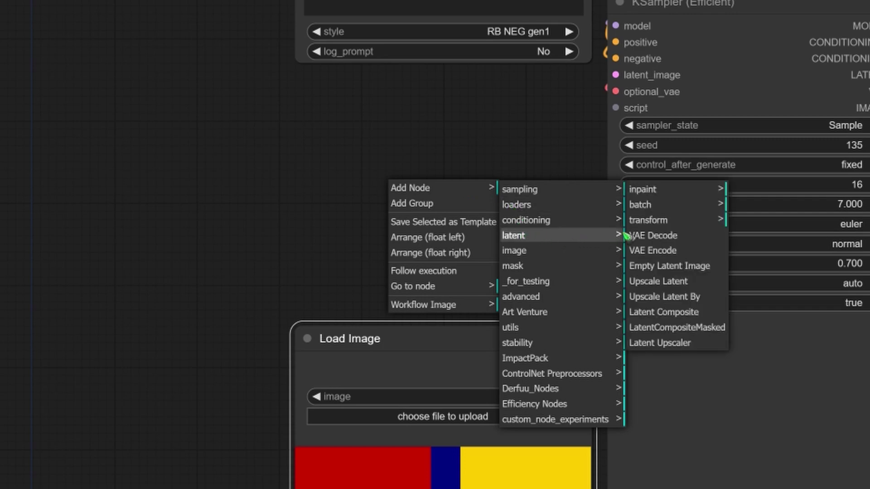
left_click(657, 252)
left_click_drag(467, 167, 422, 258)
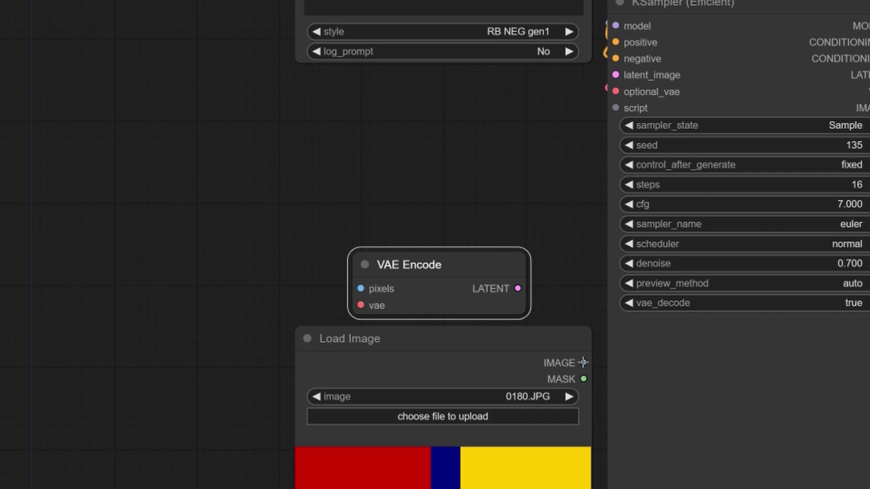
left_click_drag(583, 362, 360, 288)
left_click_drag(838, 1, 360, 305)
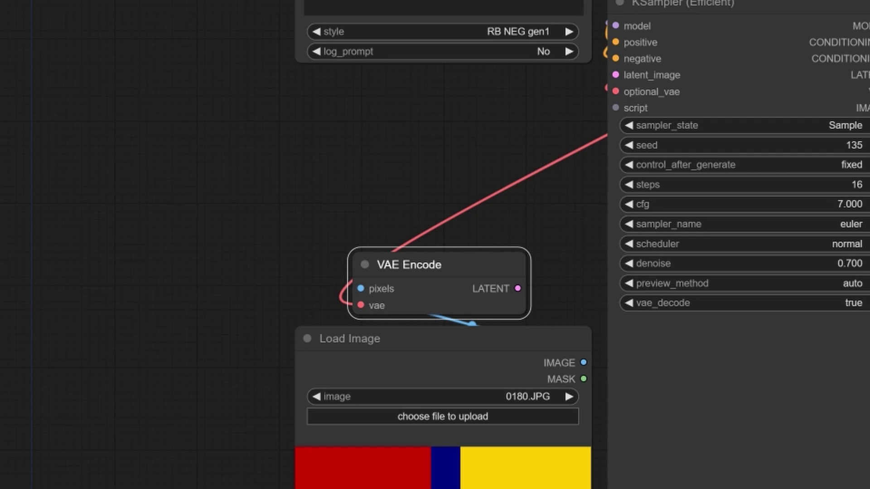
Add a Set Latent Noise Mask node from latent > inpaint, placed under the prompt styler and widened.
left_click(410, 161)
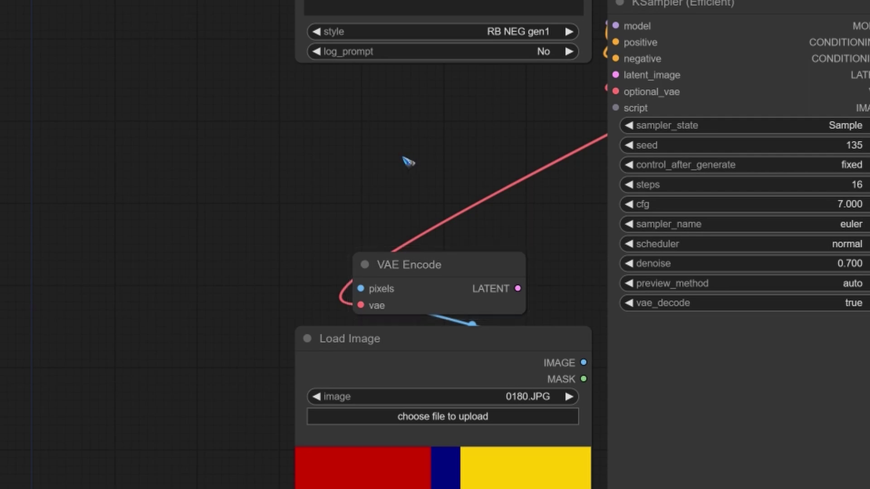
right_click(398, 164)
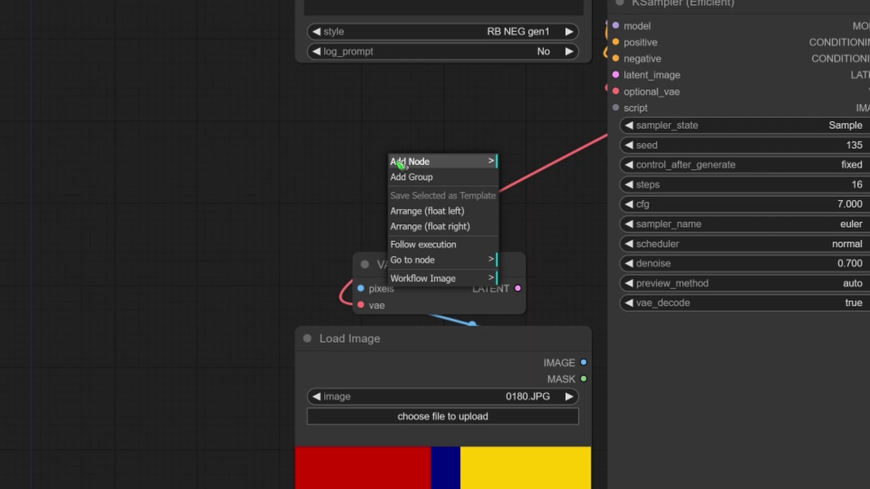
left_click(438, 163)
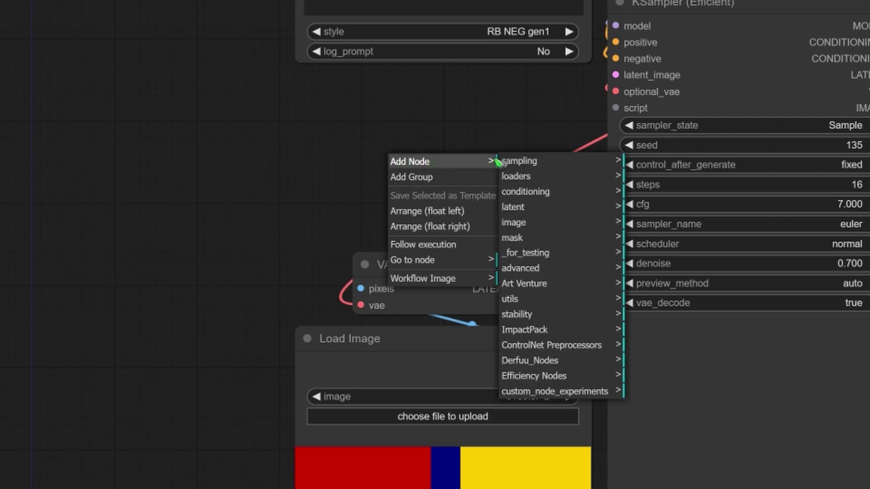
left_click(544, 209)
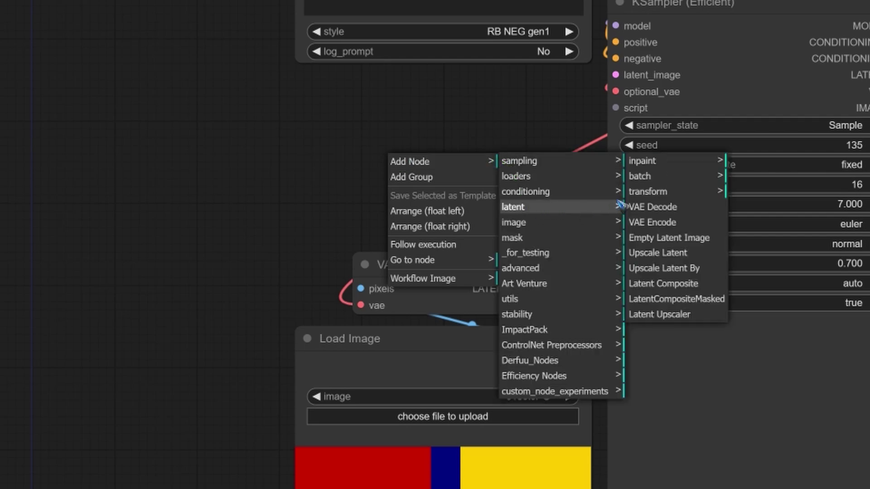
left_click(655, 161)
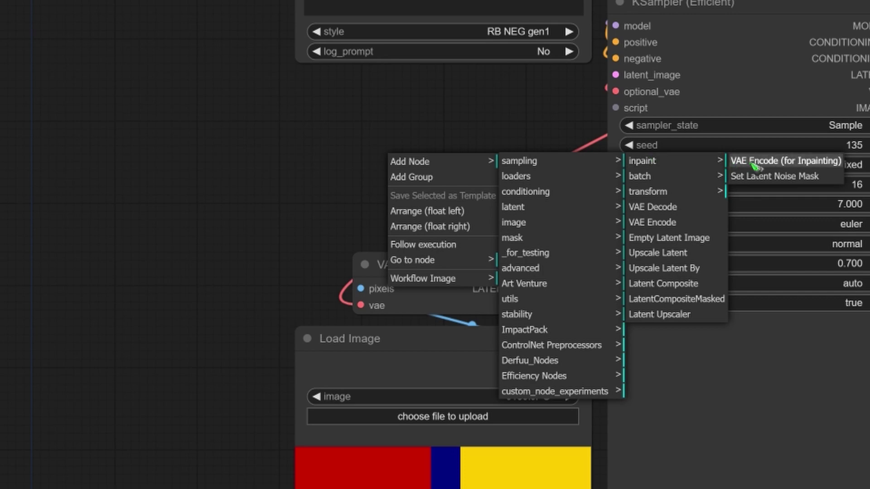
left_click(767, 179)
left_click_drag(517, 152, 416, 87)
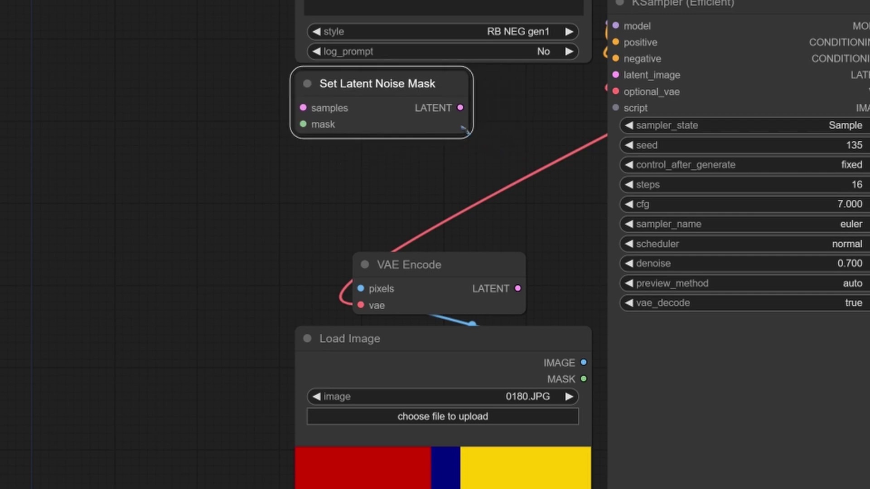
left_click_drag(465, 130, 592, 139)
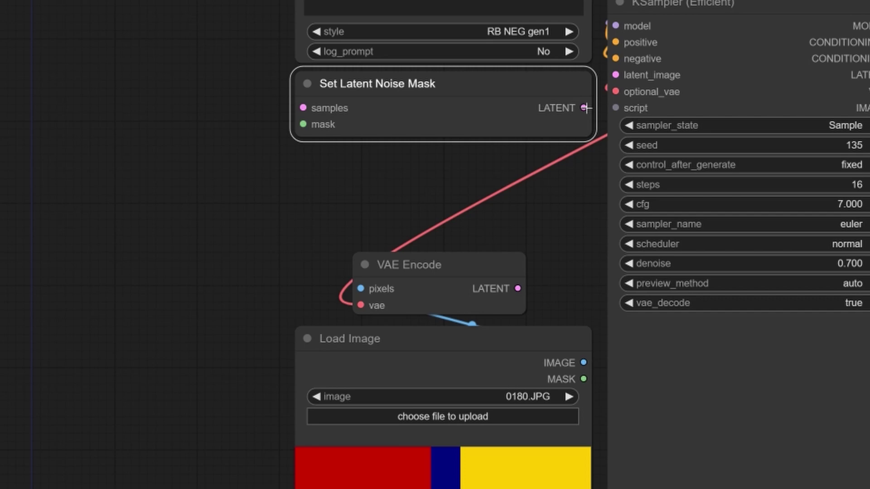
Wire its output to KSampler latent_image, VAE Encode LATENT to samples, Load Image MASK to mask.
left_click_drag(583, 107, 615, 75)
left_click_drag(517, 289, 303, 107)
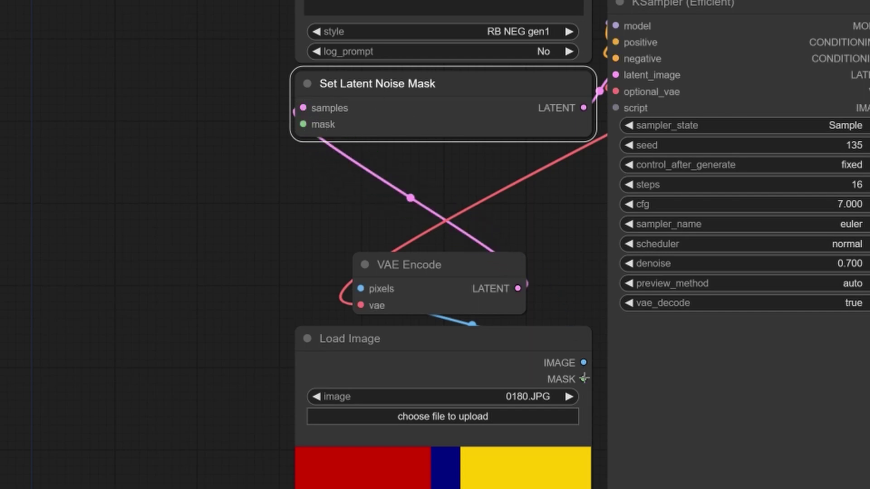
left_click_drag(584, 379, 302, 124)
left_click_drag(401, 258, 344, 152)
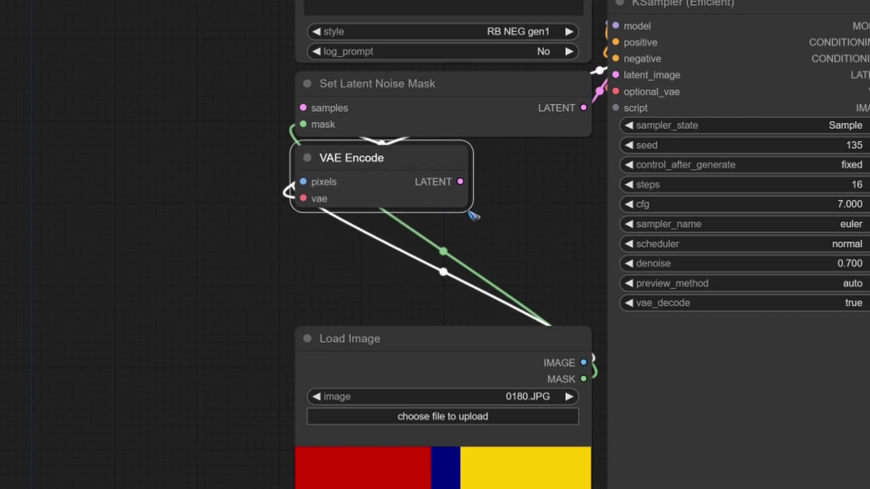
left_click_drag(468, 207, 594, 211)
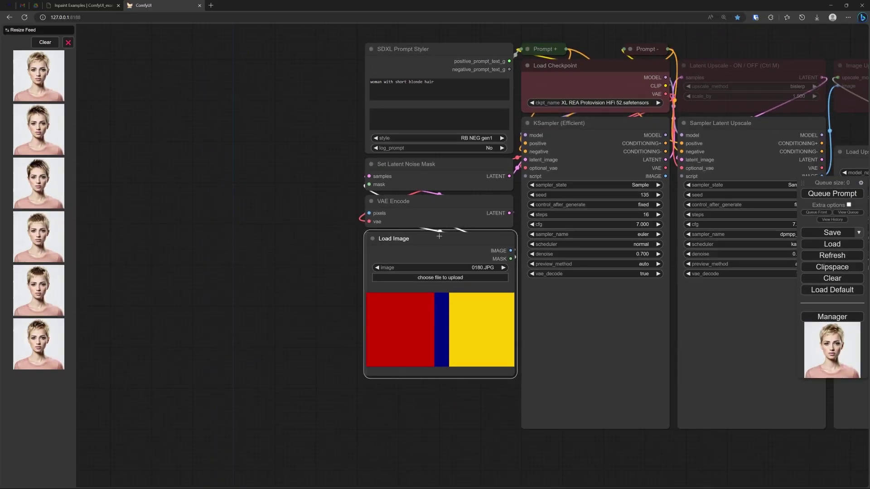
Make the Load Image node taller and swap its picture from 0180.JPG to Controlnet Girl 1.jpg.
left_click(450, 328)
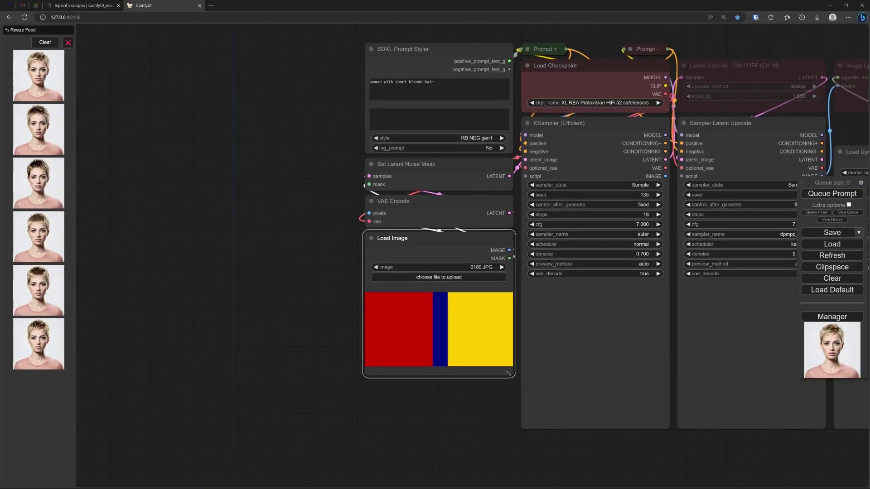
left_click_drag(512, 378, 513, 431)
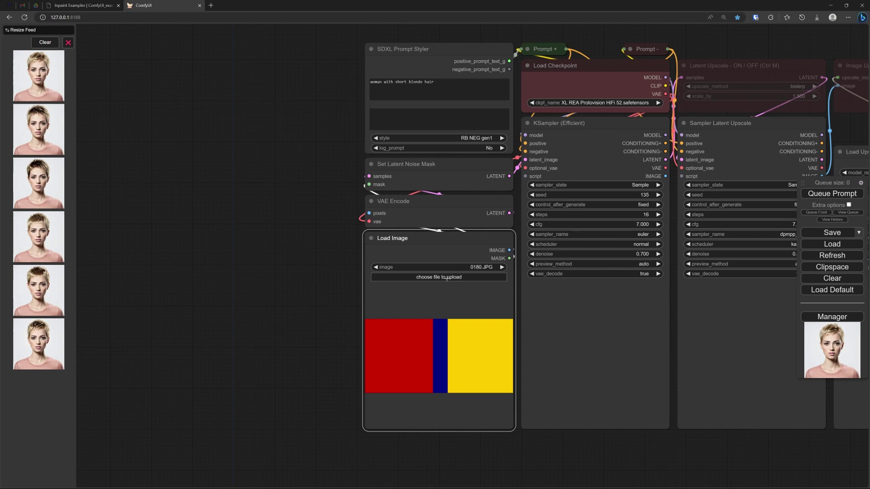
left_click(446, 267)
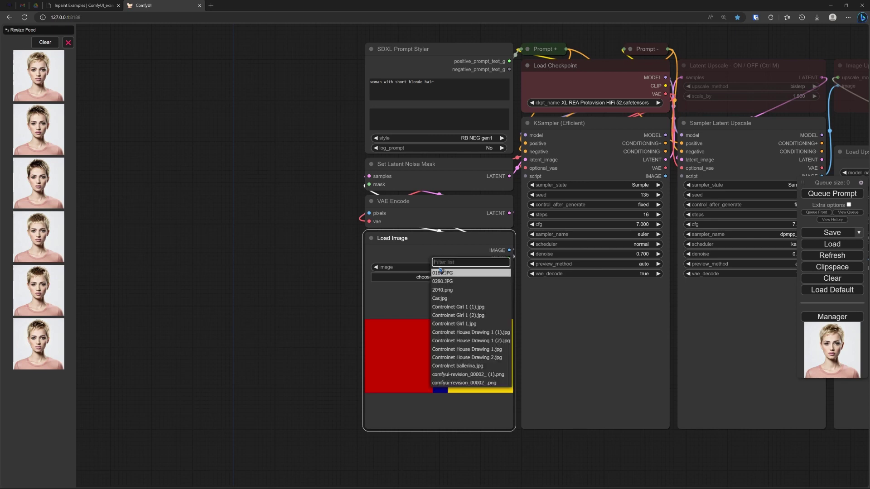
left_click(455, 323)
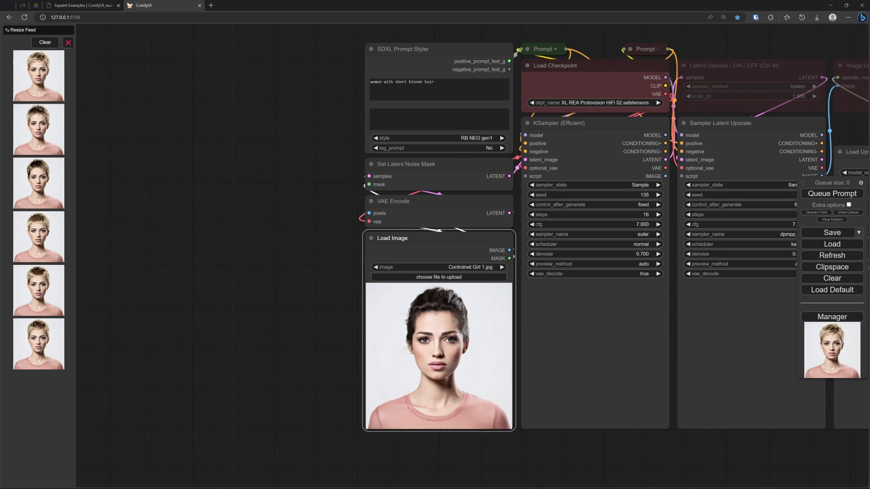
right_click(410, 309)
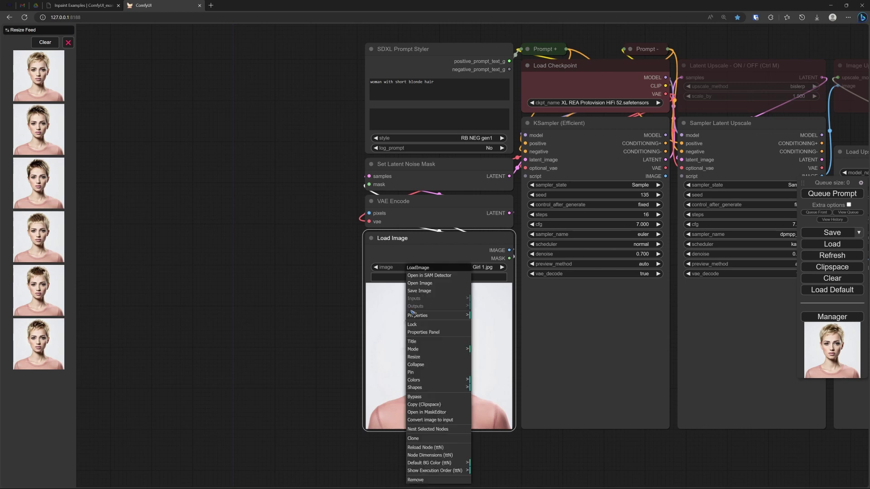
In the MaskEditor, thicken the brush and paint black over the woman's hair, leaving her face clear.
left_click(436, 412)
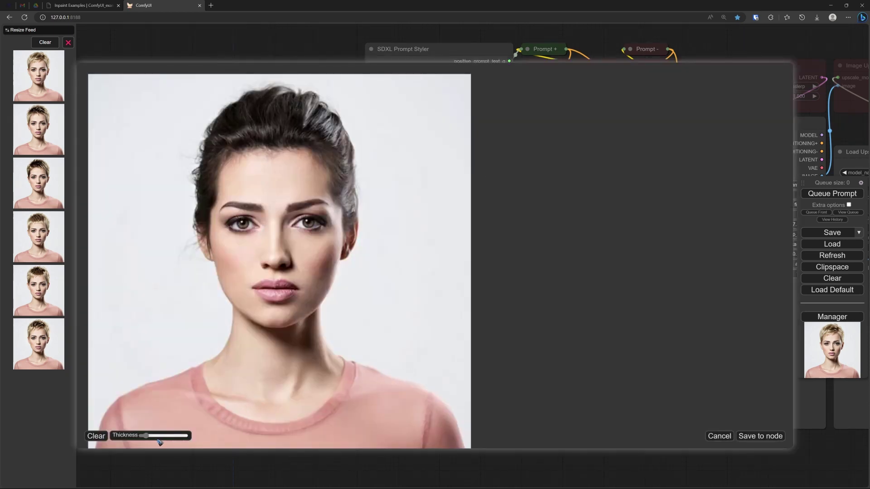
left_click_drag(145, 436, 165, 437)
mouse_move(205, 269)
left_mouse_down()
mouse_move(205, 213)
mouse_move(221, 176)
mouse_move(276, 155)
mouse_move(327, 175)
mouse_move(355, 258)
left_mouse_up()
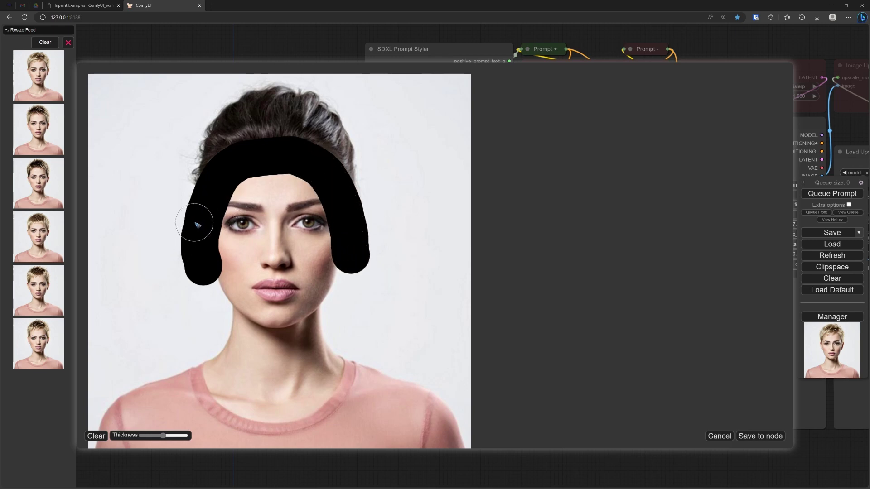
mouse_move(198, 225)
left_mouse_down()
mouse_move(209, 158)
mouse_move(196, 165)
mouse_move(194, 234)
mouse_move(199, 153)
mouse_move(227, 114)
mouse_move(264, 91)
mouse_move(302, 89)
mouse_move(315, 93)
mouse_move(345, 132)
mouse_move(354, 244)
mouse_move(308, 131)
mouse_move(286, 121)
mouse_move(236, 141)
left_mouse_up()
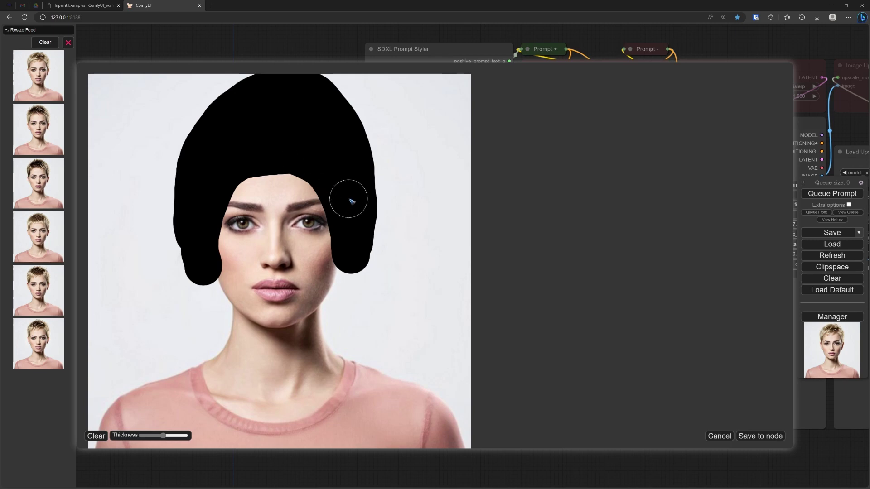
left_click_drag(352, 201, 357, 195)
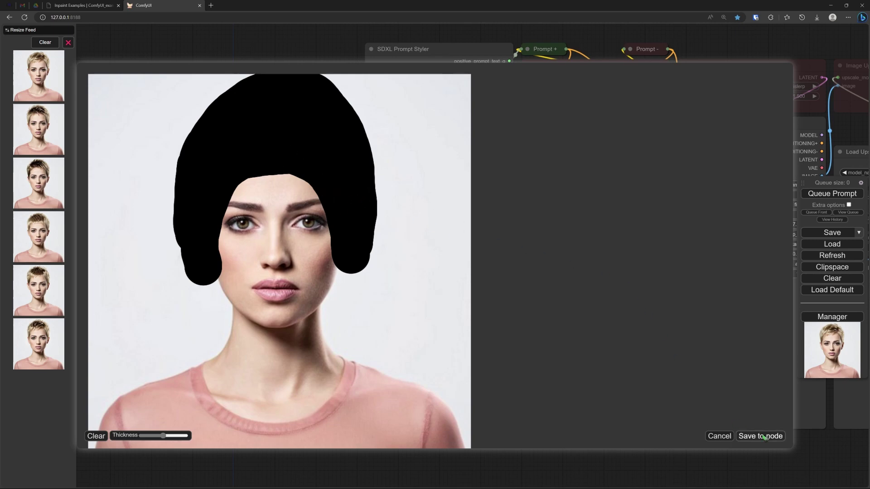
Save the hair mask into the Load Image node and queue the inpainting generation.
left_click(764, 437)
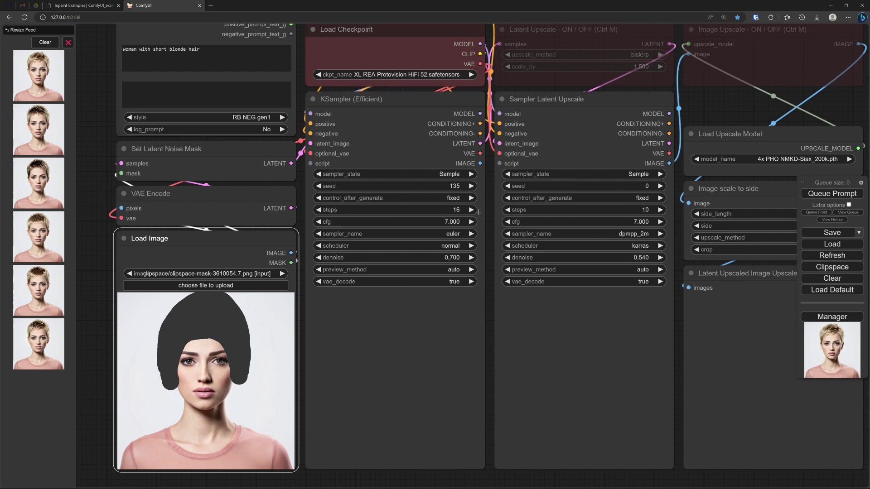
left_click(829, 194)
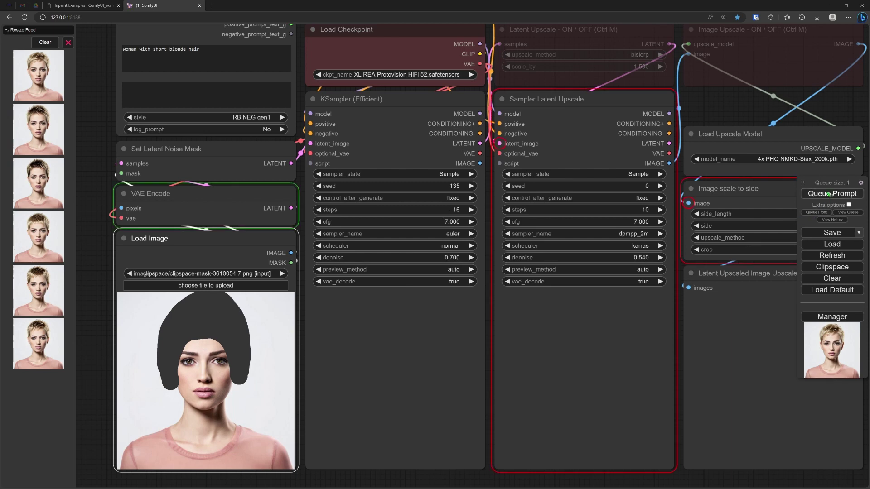